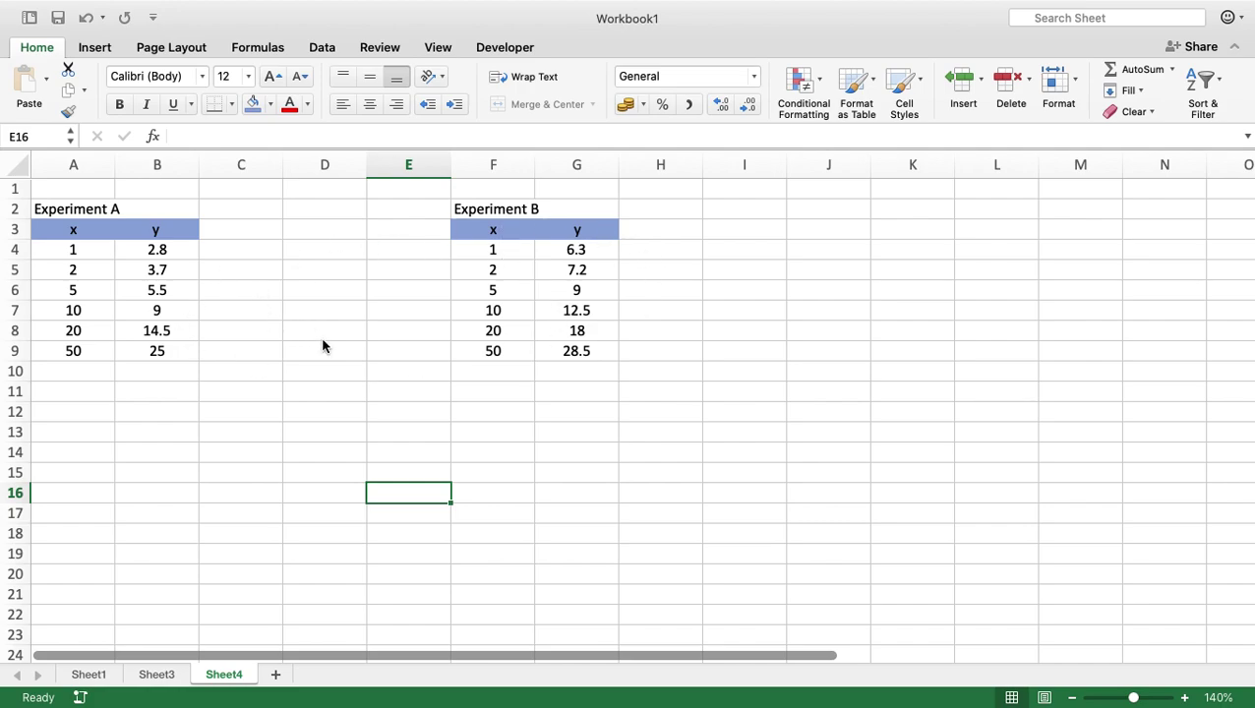
Copy Experiment B's x and y values from F4:G9 and paste them below Experiment A's data, starting at A10.
click(423, 411)
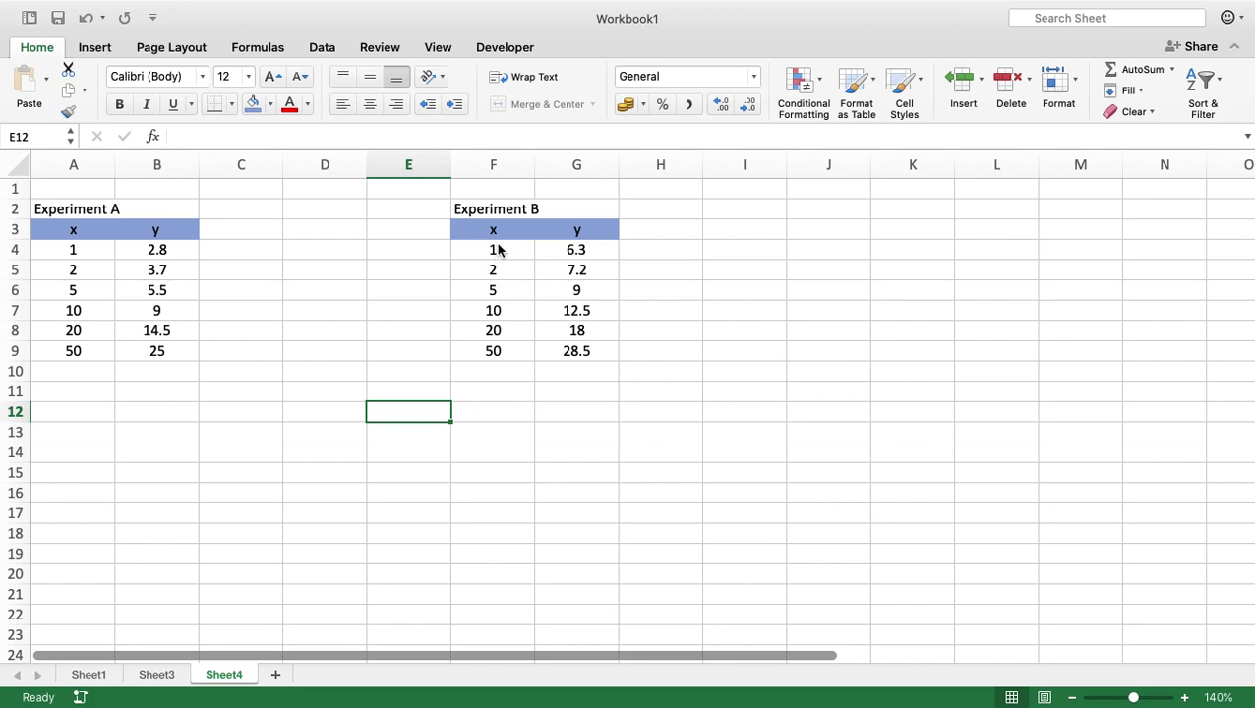
drag(496, 250, 551, 351)
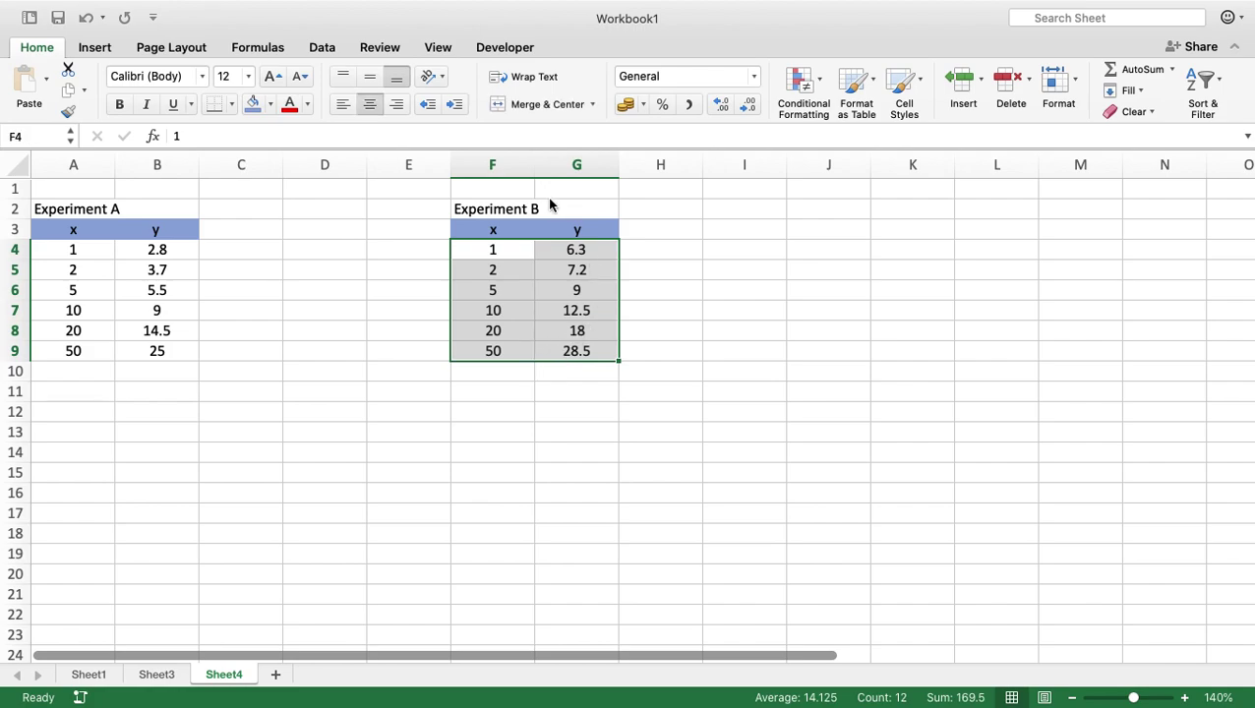
right_click(538, 275)
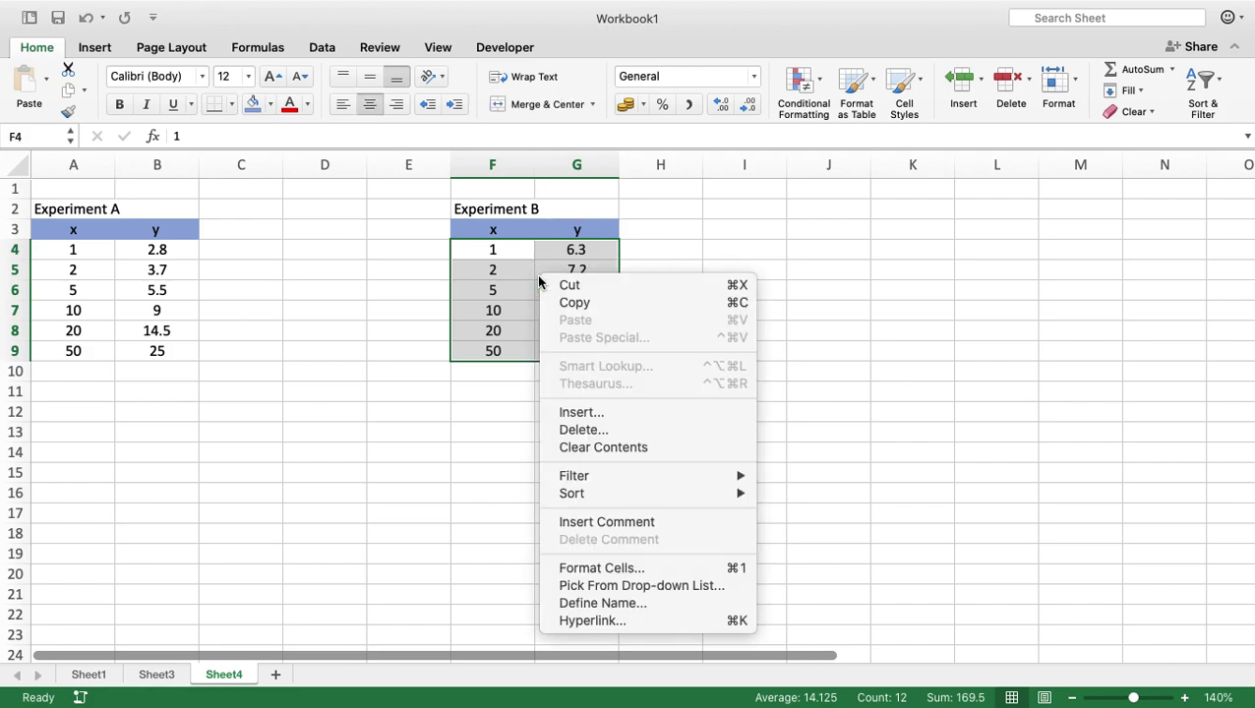
click(566, 305)
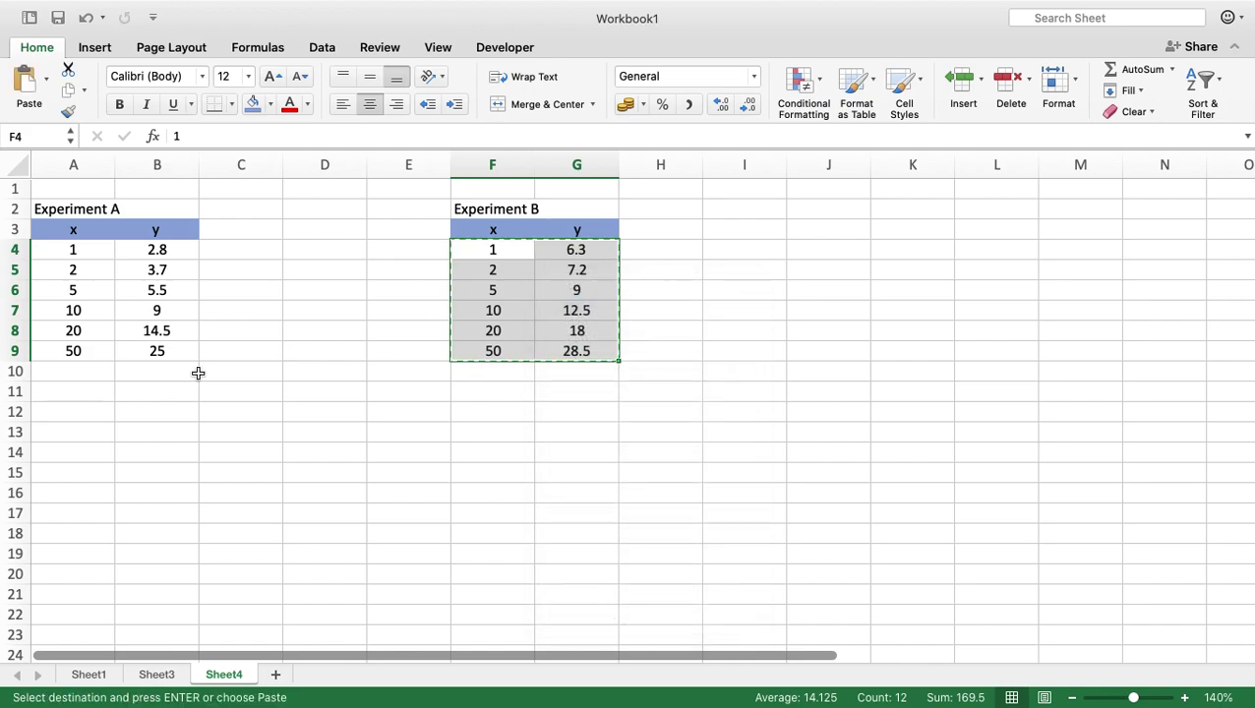
click(82, 373)
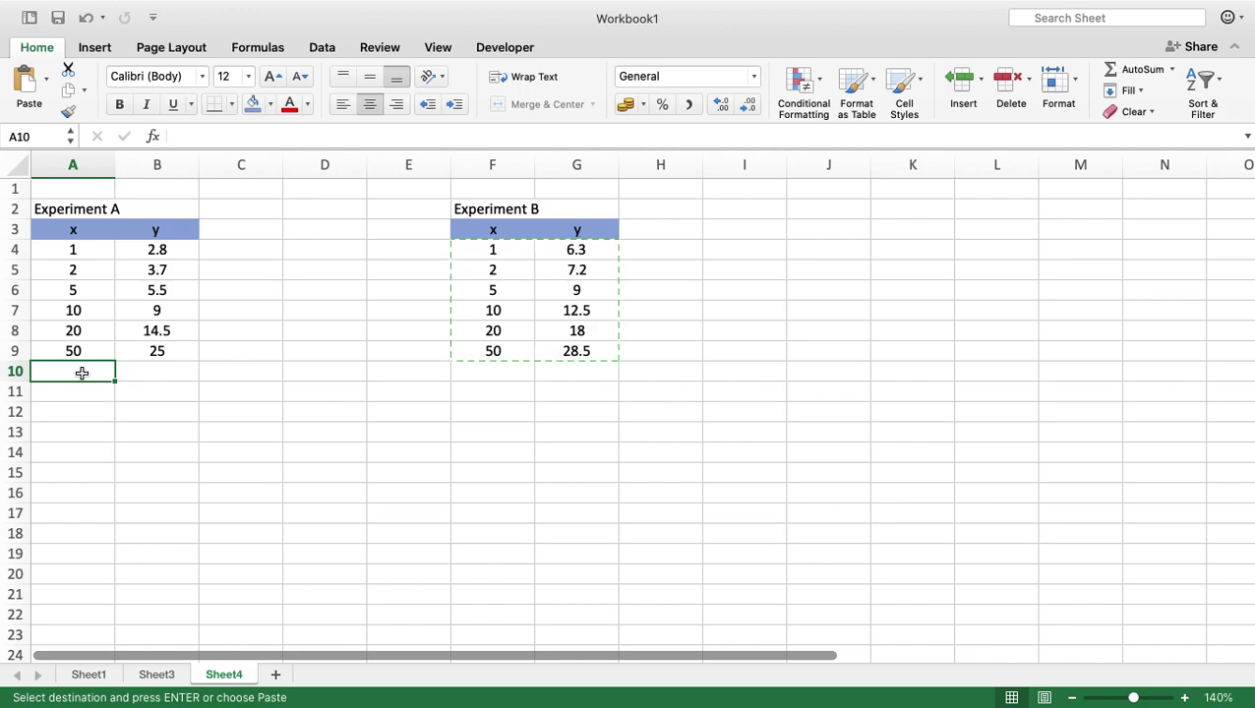
right_click(82, 372)
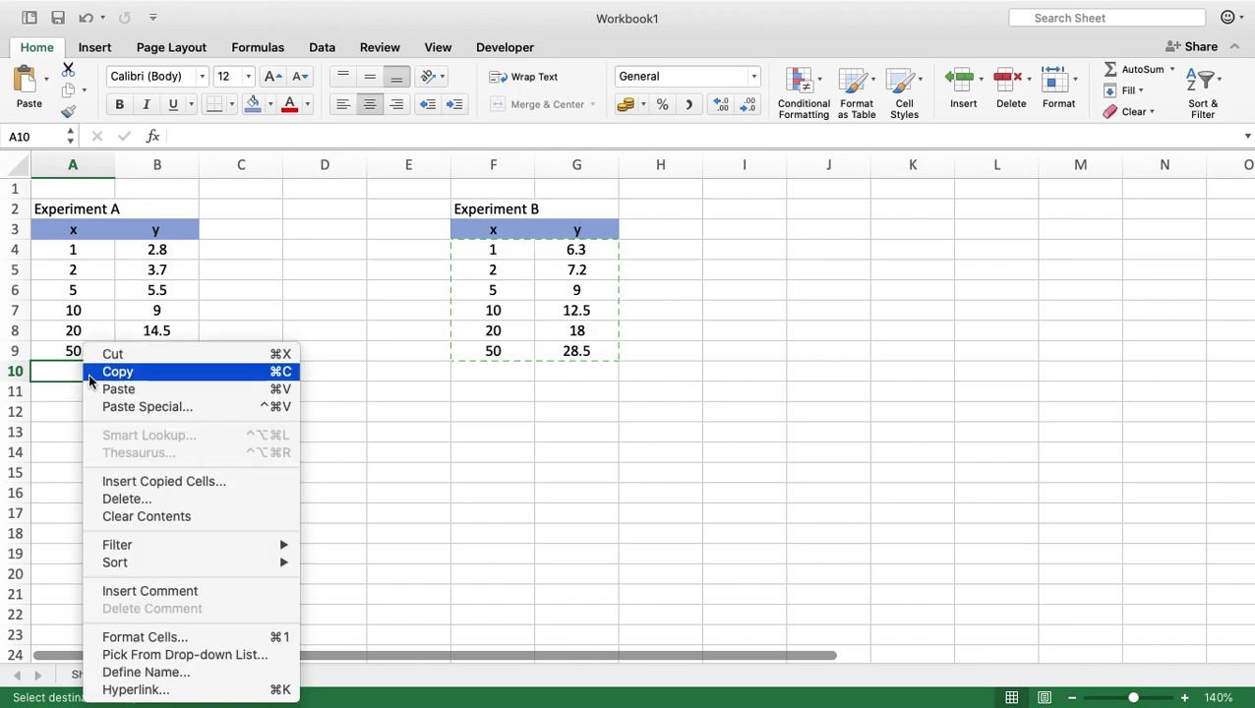
click(119, 389)
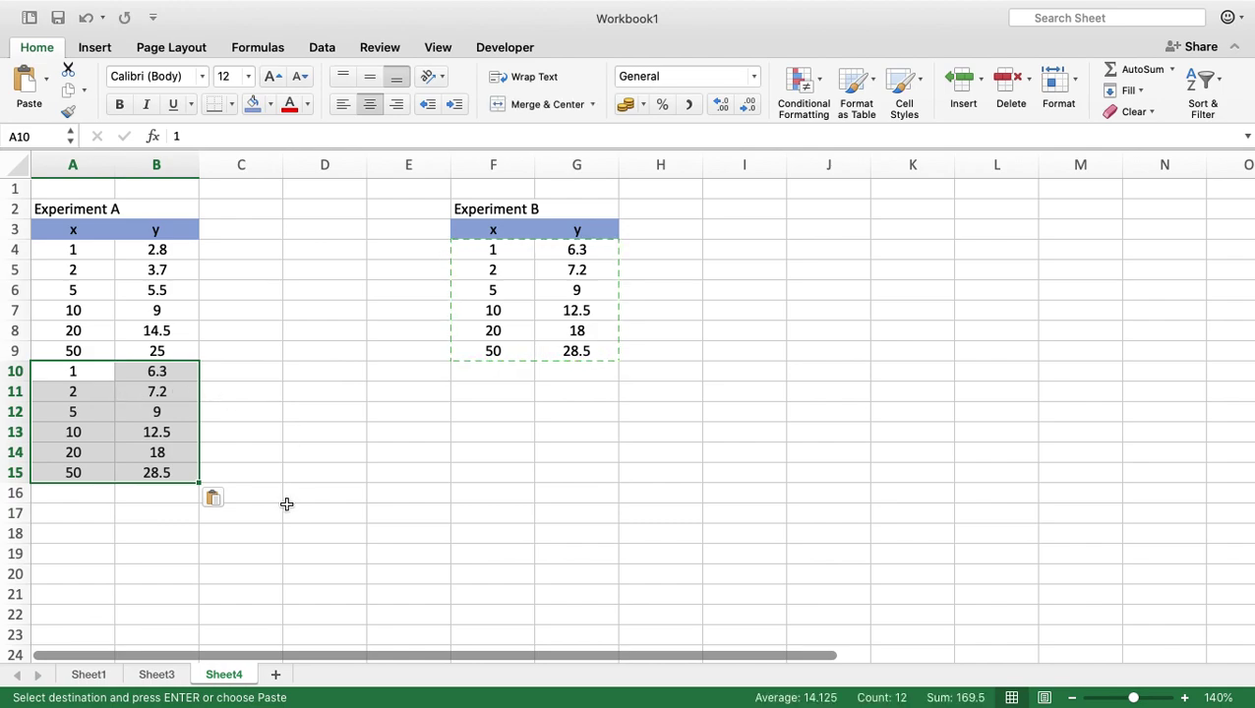
click(396, 449)
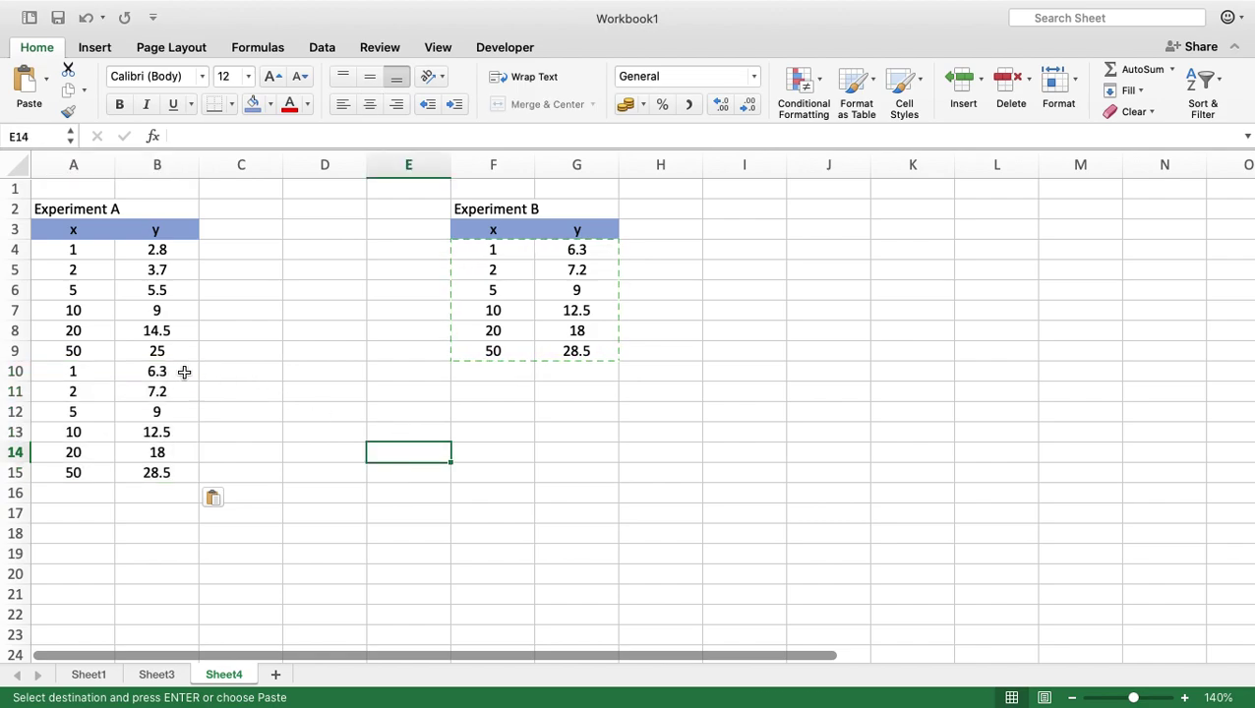
Move the pasted Experiment B y values from B10:B15 into C10:C15.
drag(172, 370, 169, 469)
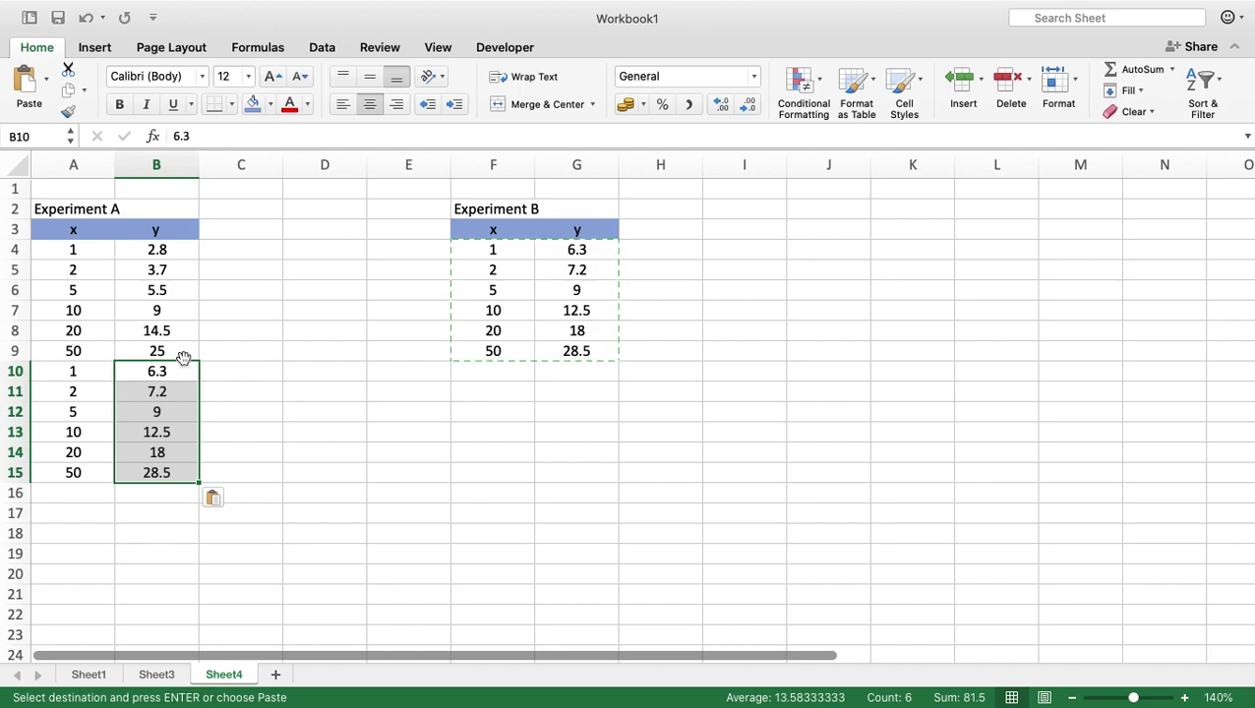
click(183, 357)
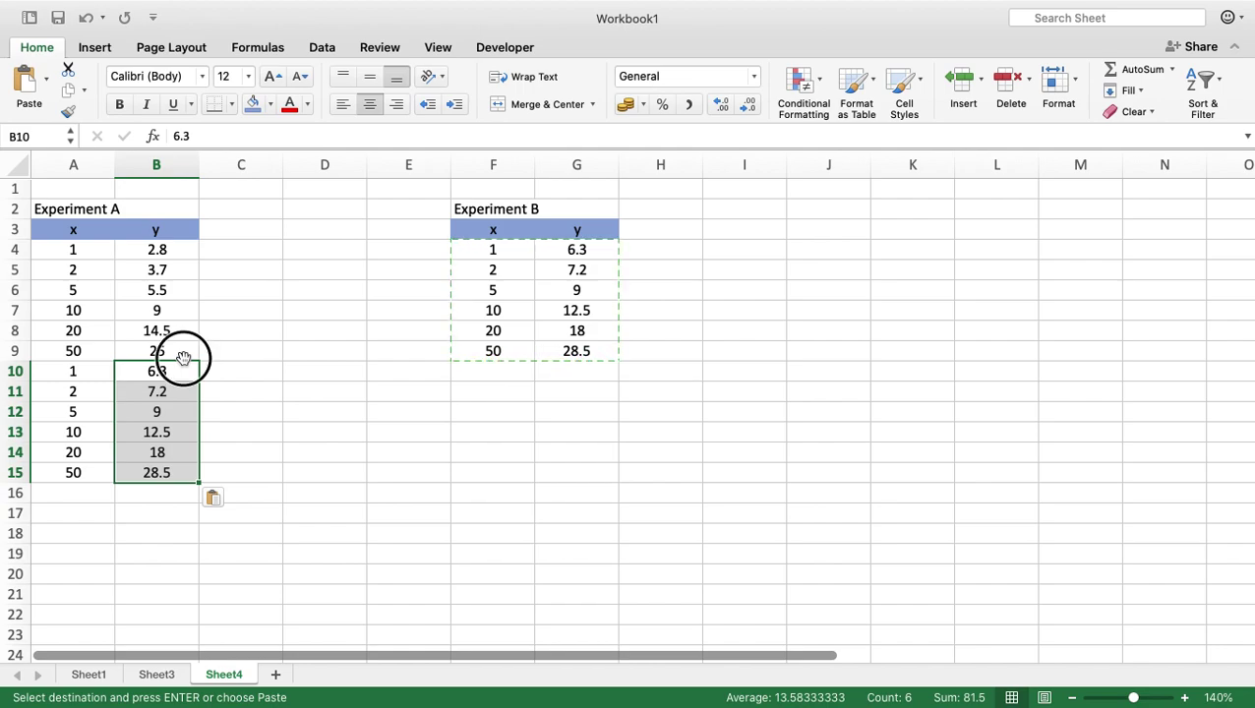
drag(183, 357, 208, 367)
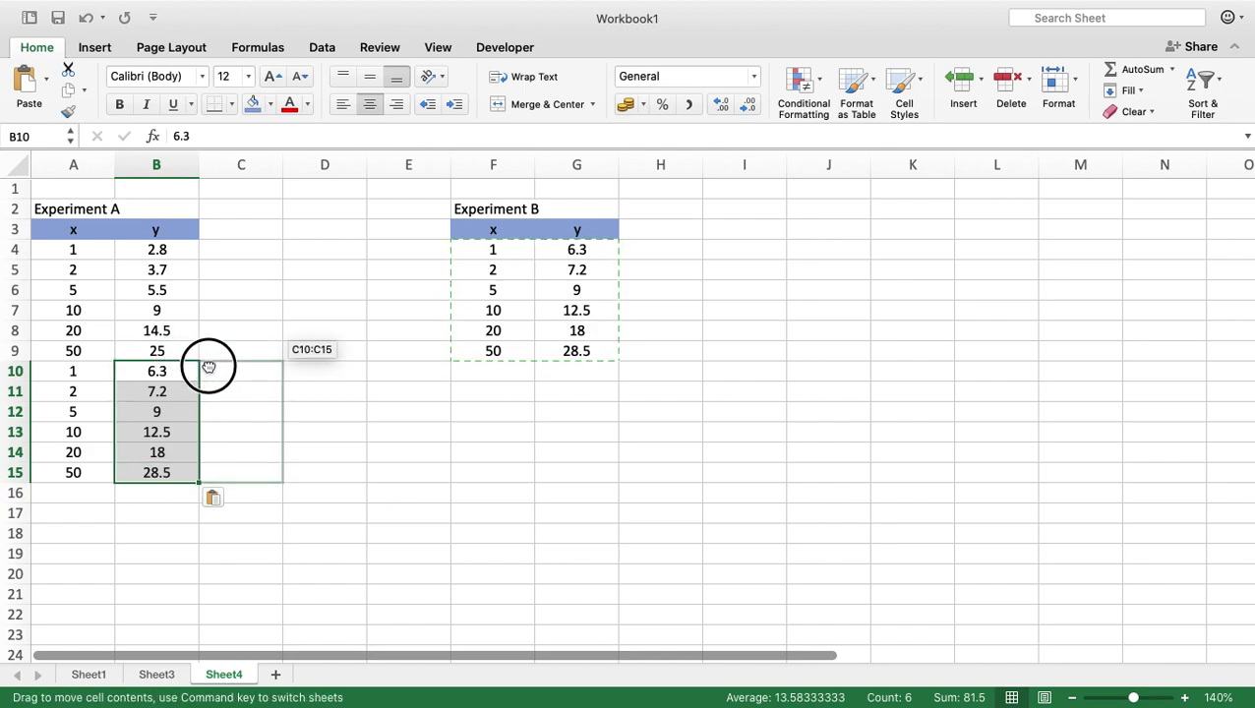
drag(209, 367, 211, 368)
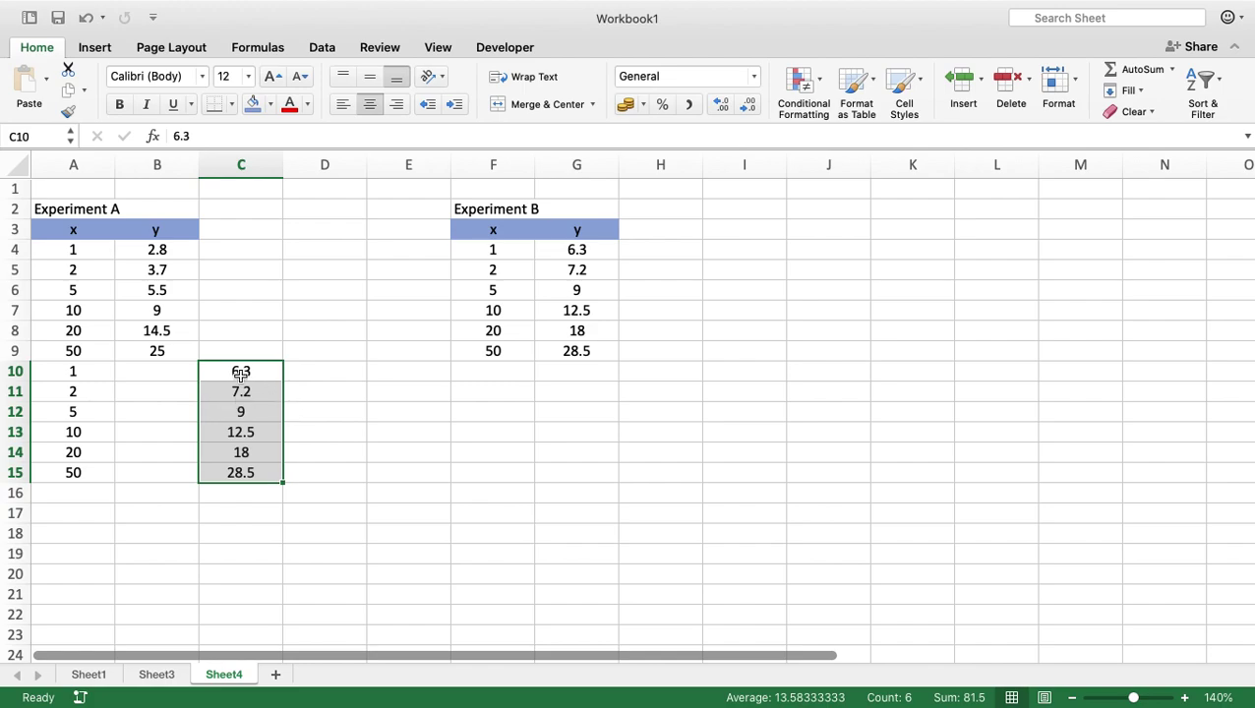
Change the header in B3 to "y from A" and enter the header "y from B" in C3.
click(181, 231)
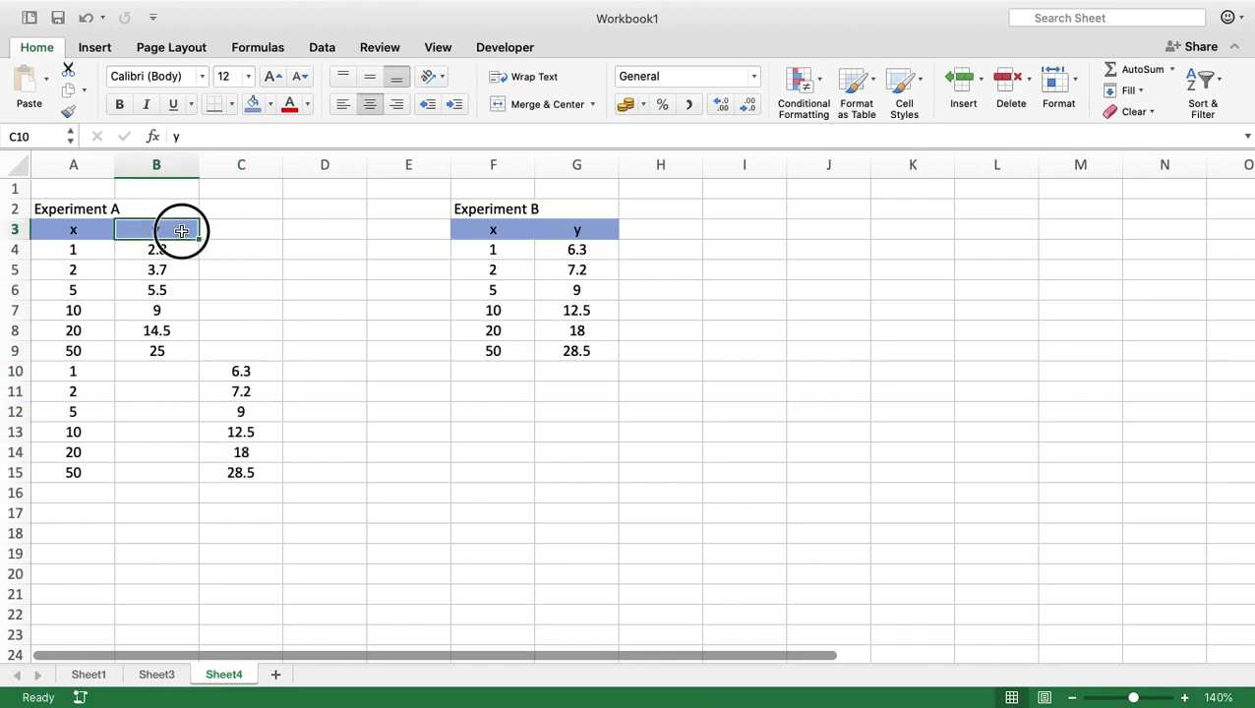
click(208, 134)
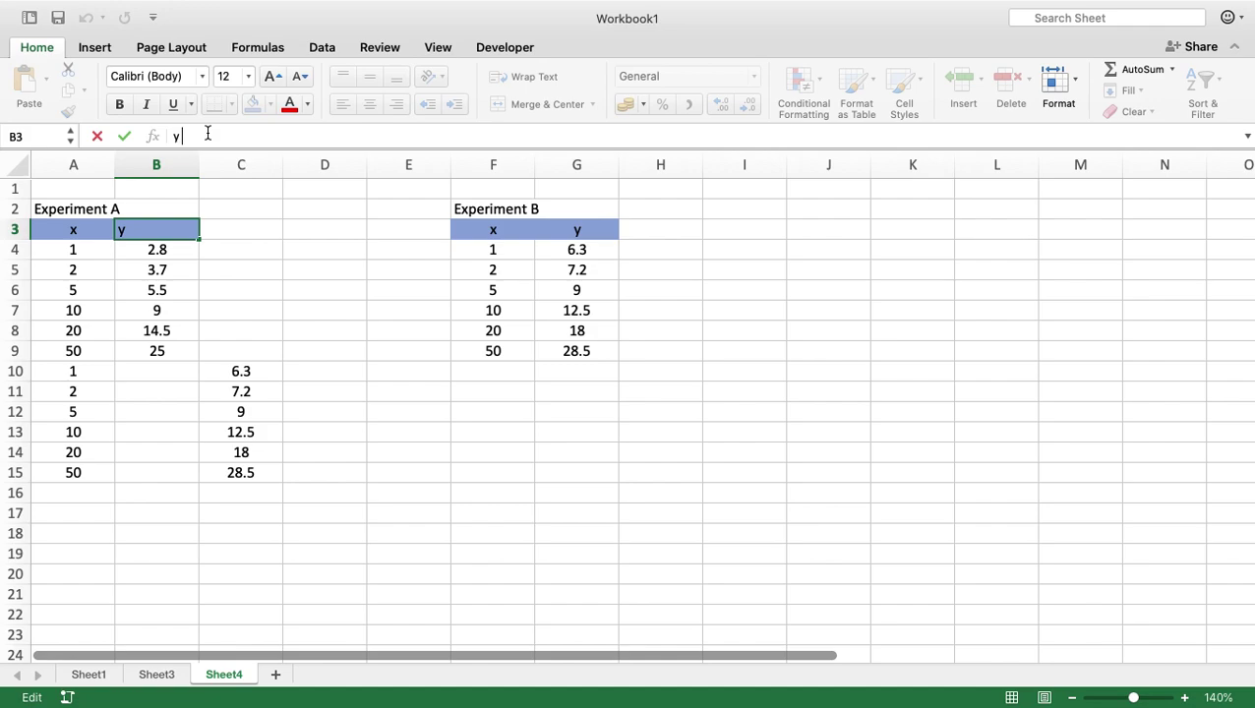
text(from A)
click(230, 229)
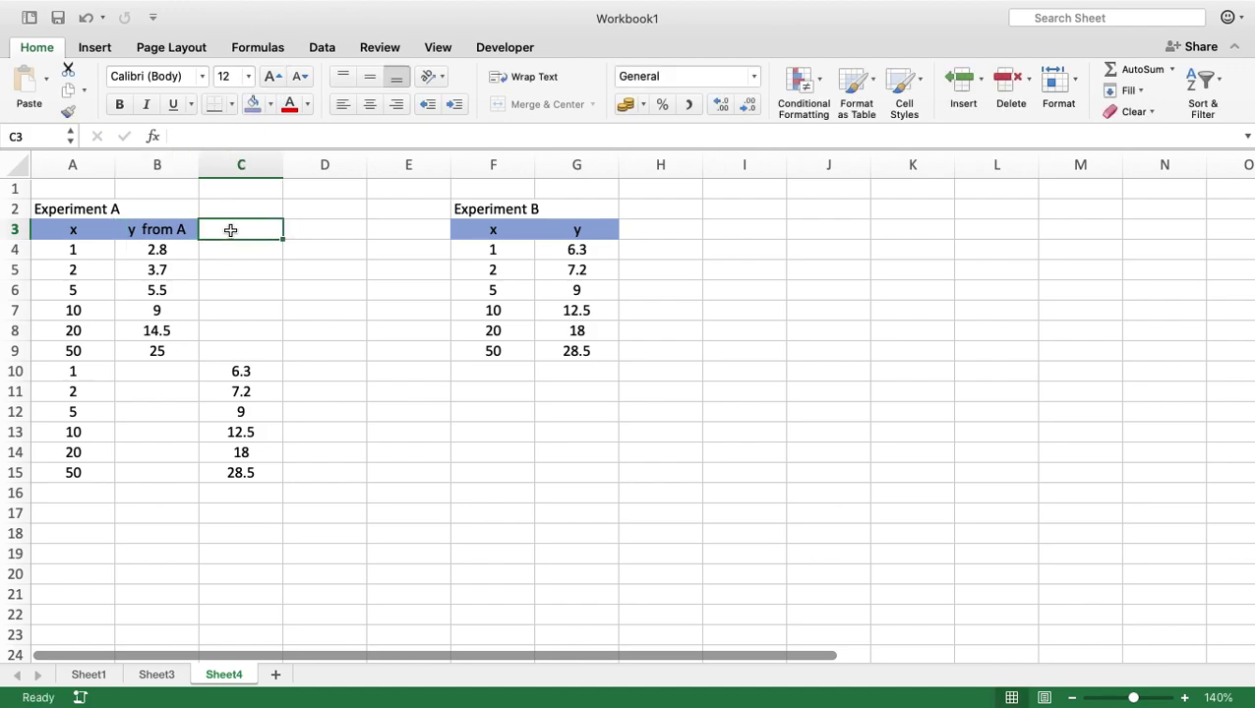
text(y from B)
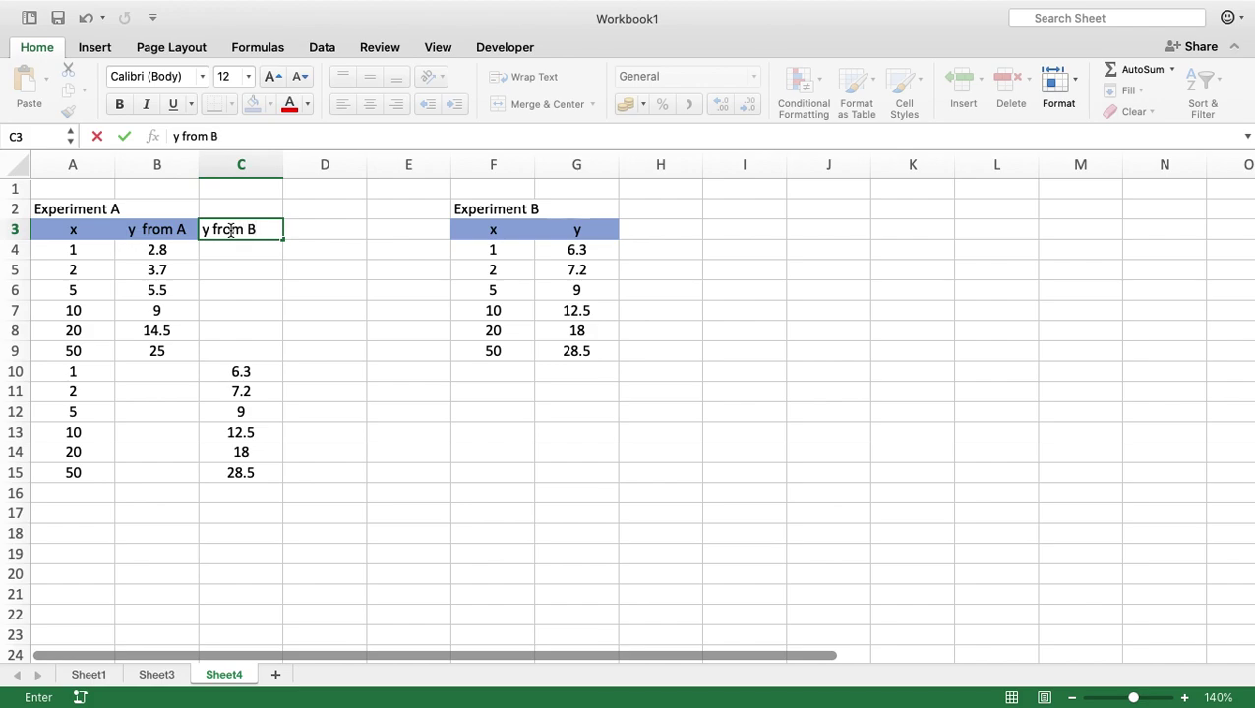
click(428, 412)
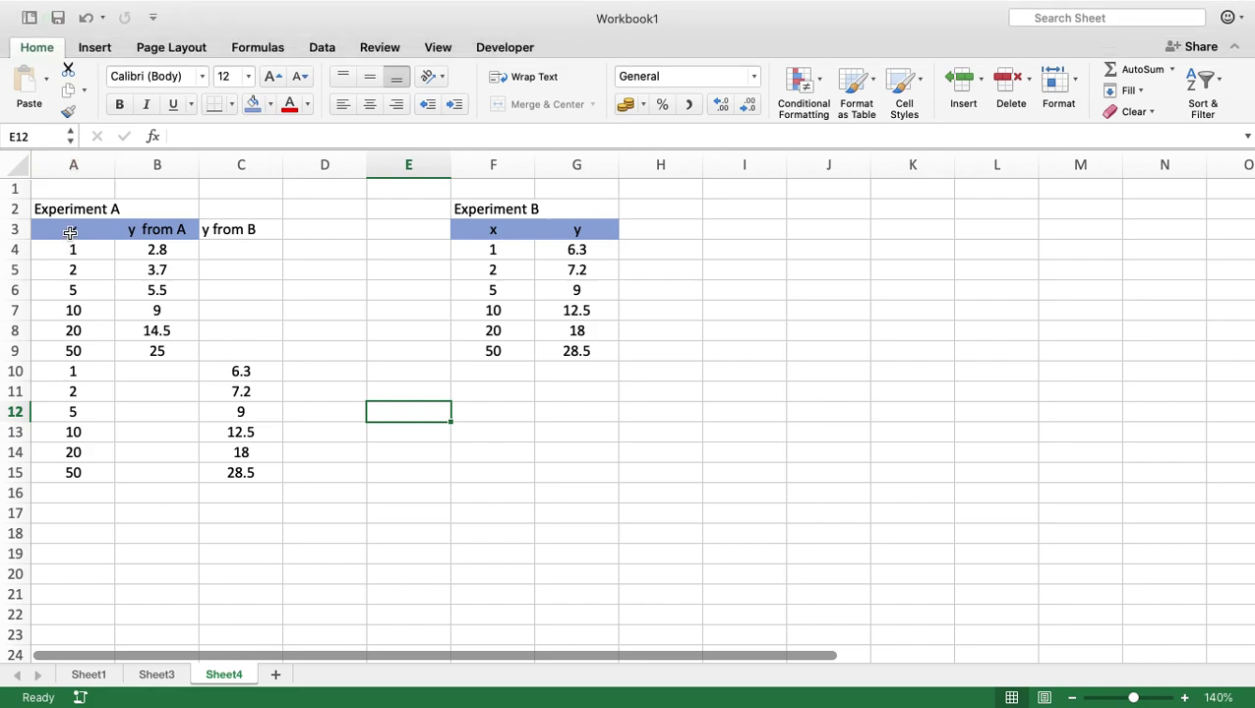
Insert a plain Scatter chart of the combined data in A3:C15, including the headers.
drag(70, 231, 217, 466)
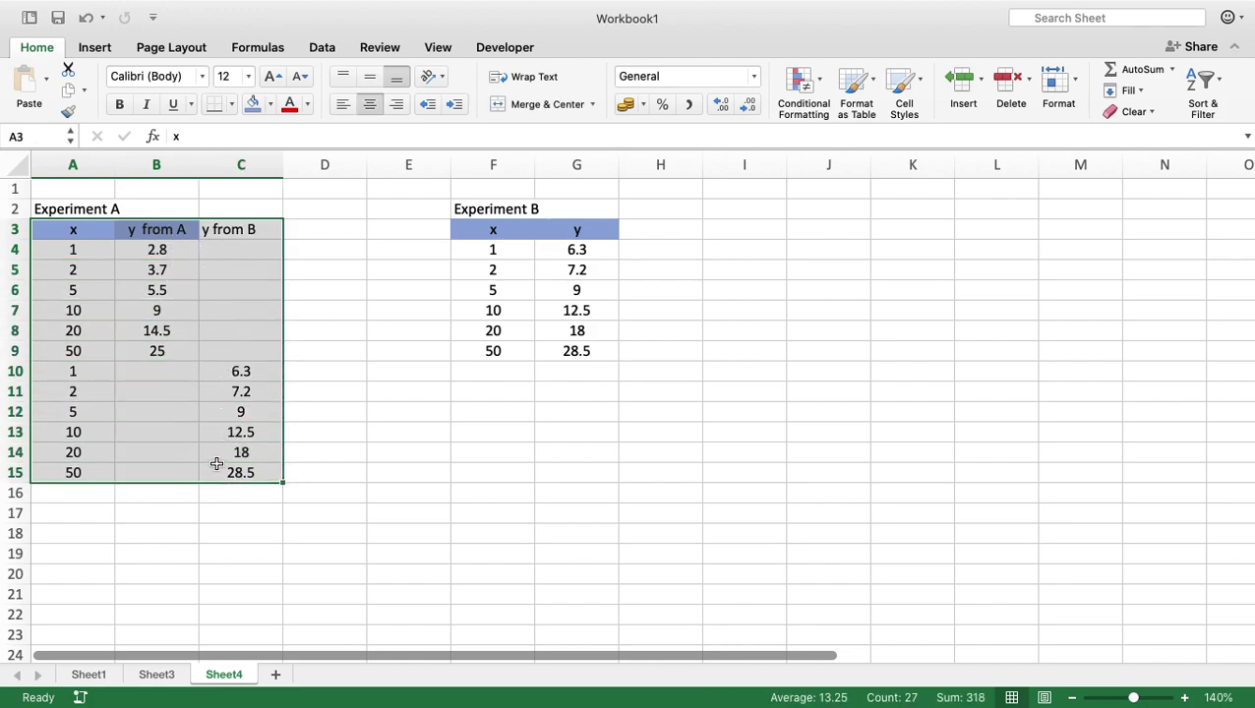
click(115, 54)
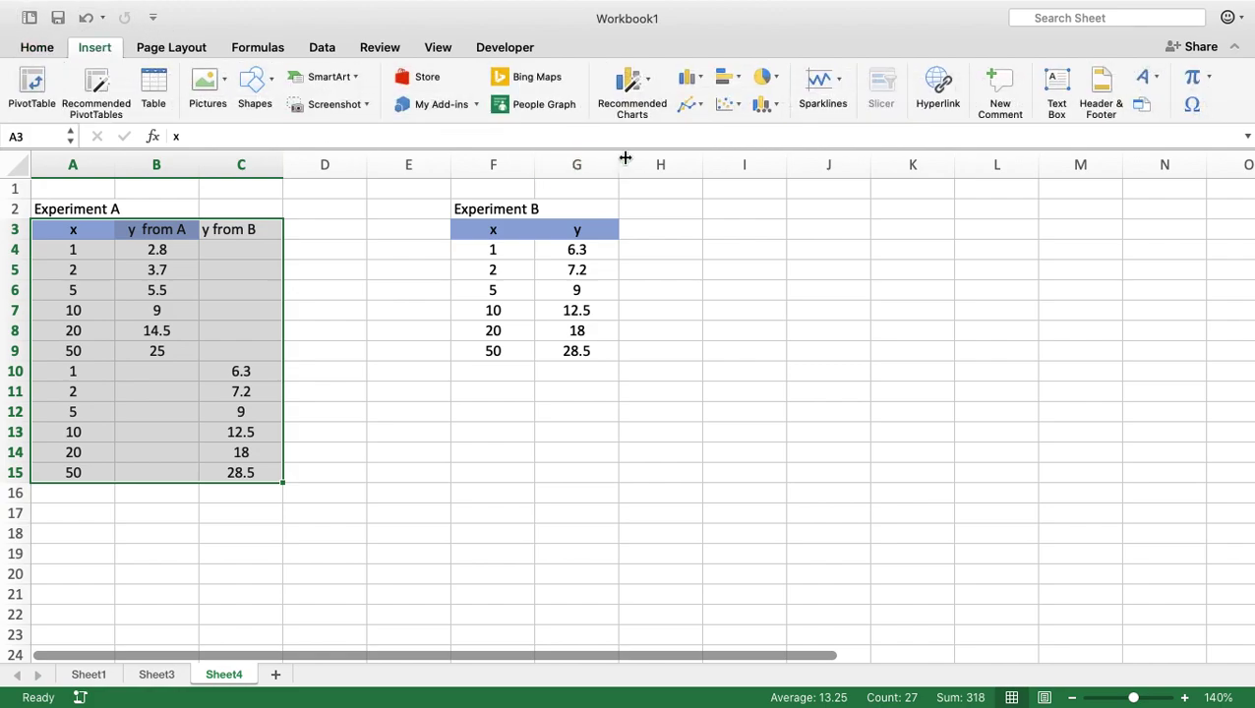
click(733, 111)
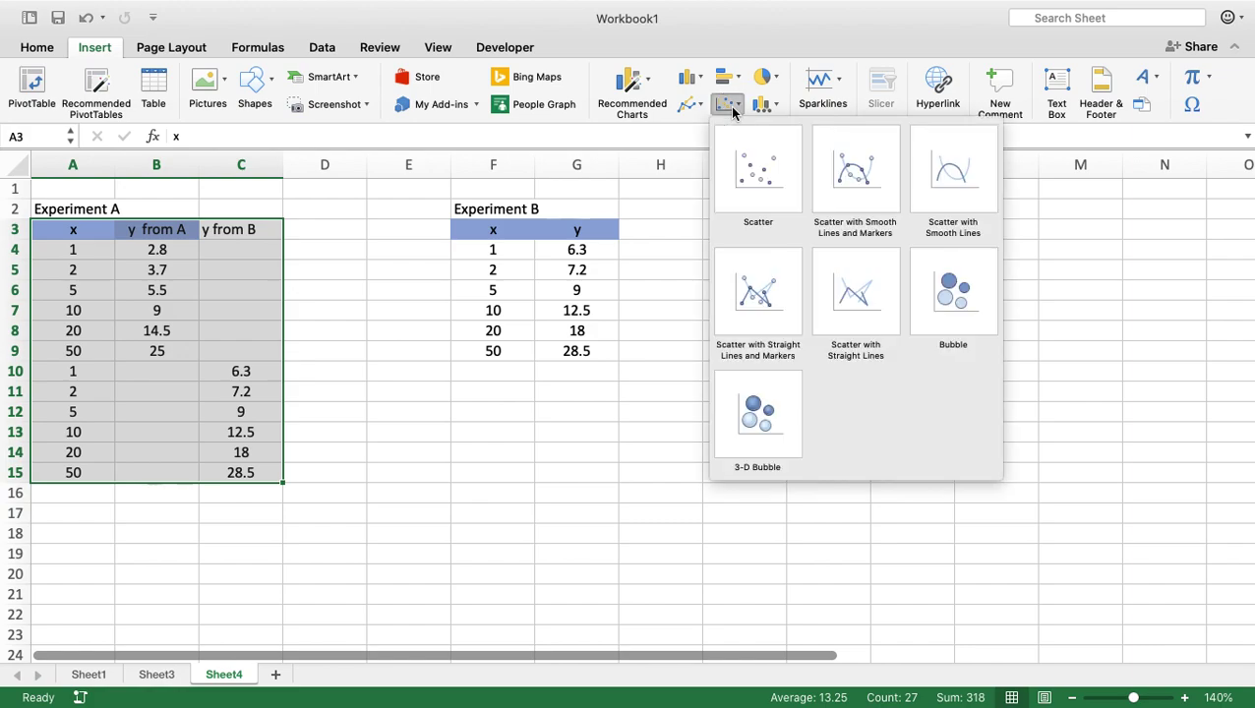
click(749, 173)
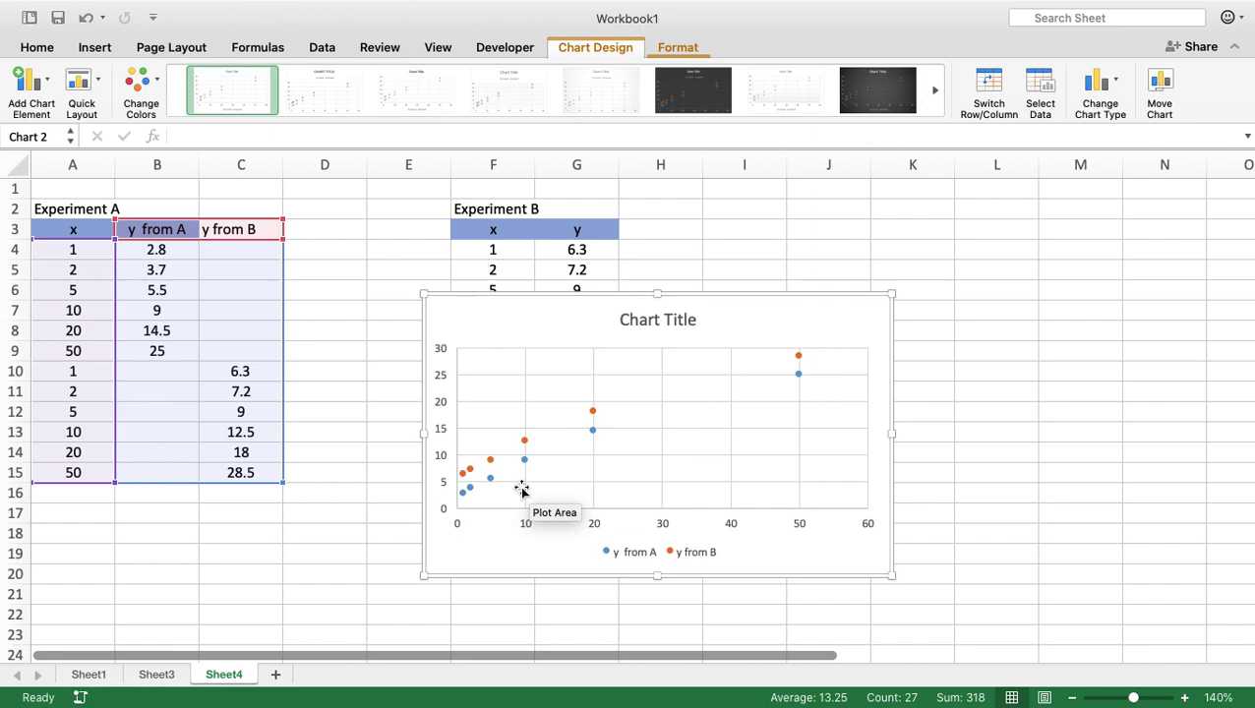
Add a linear trendline to the "y from A" series with its equation and R-squared value displayed, and shift that label slightly lower.
mouse_move(476, 495)
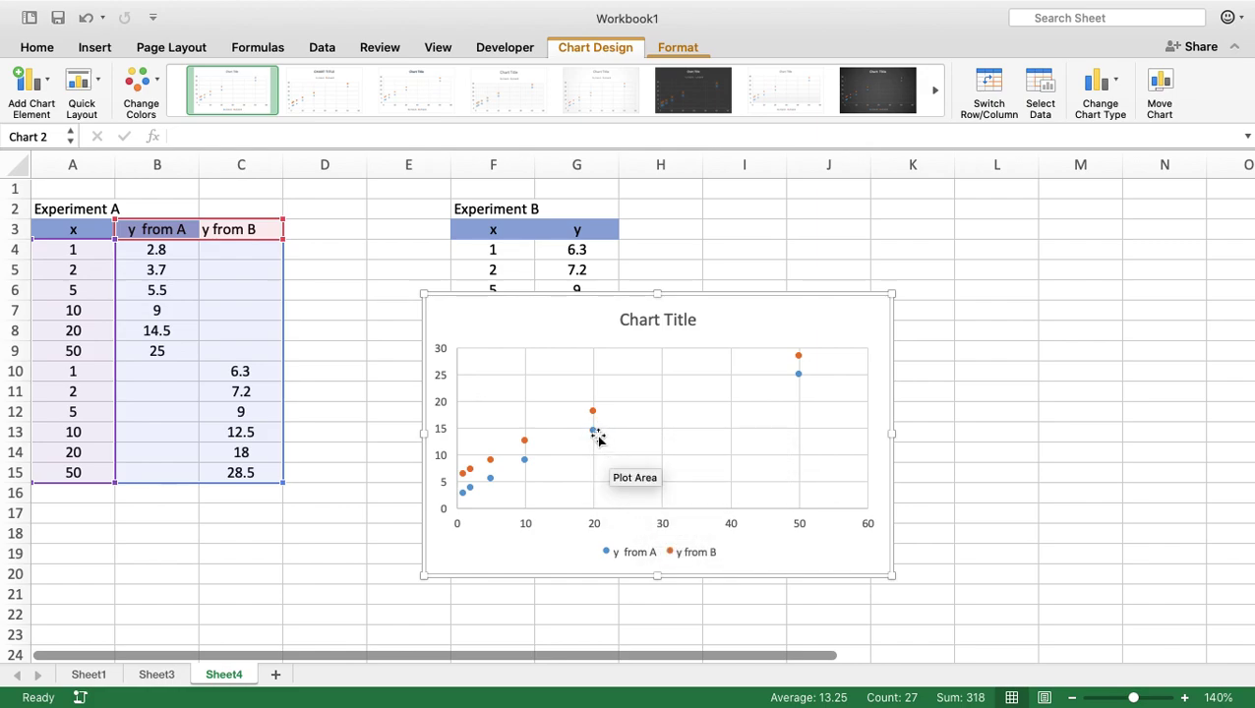
mouse_move(594, 434)
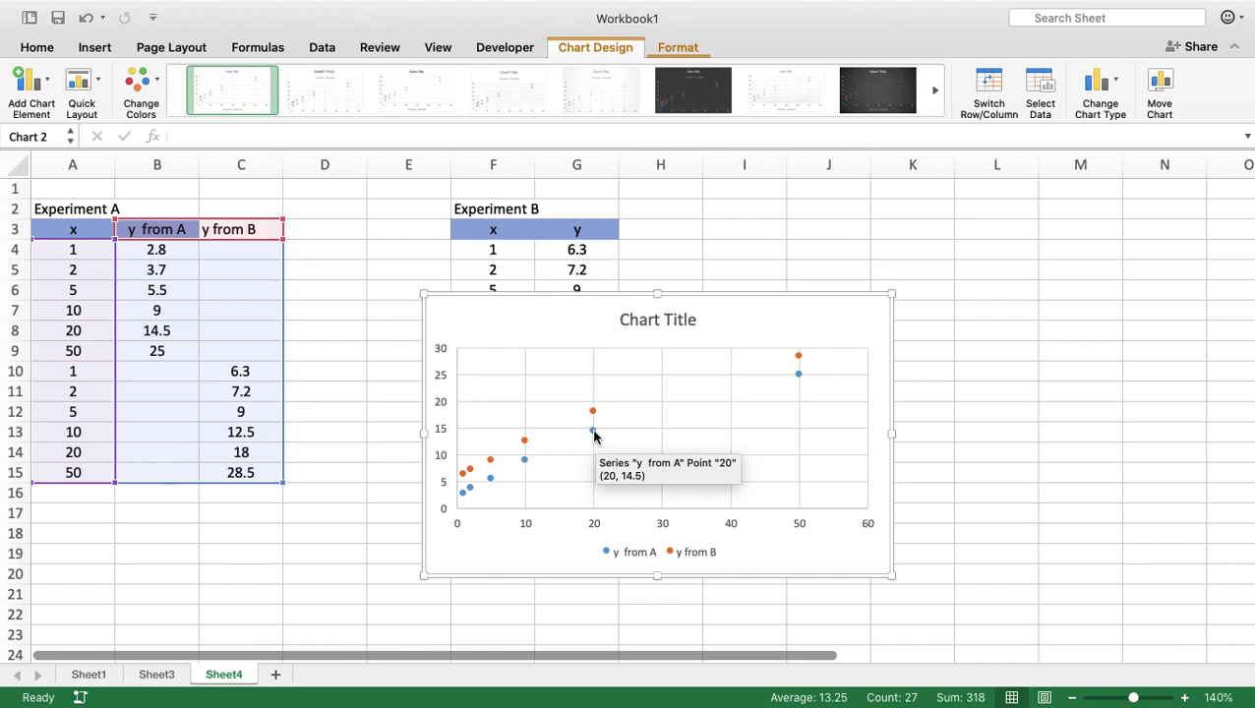
click(593, 433)
mouse_move(594, 435)
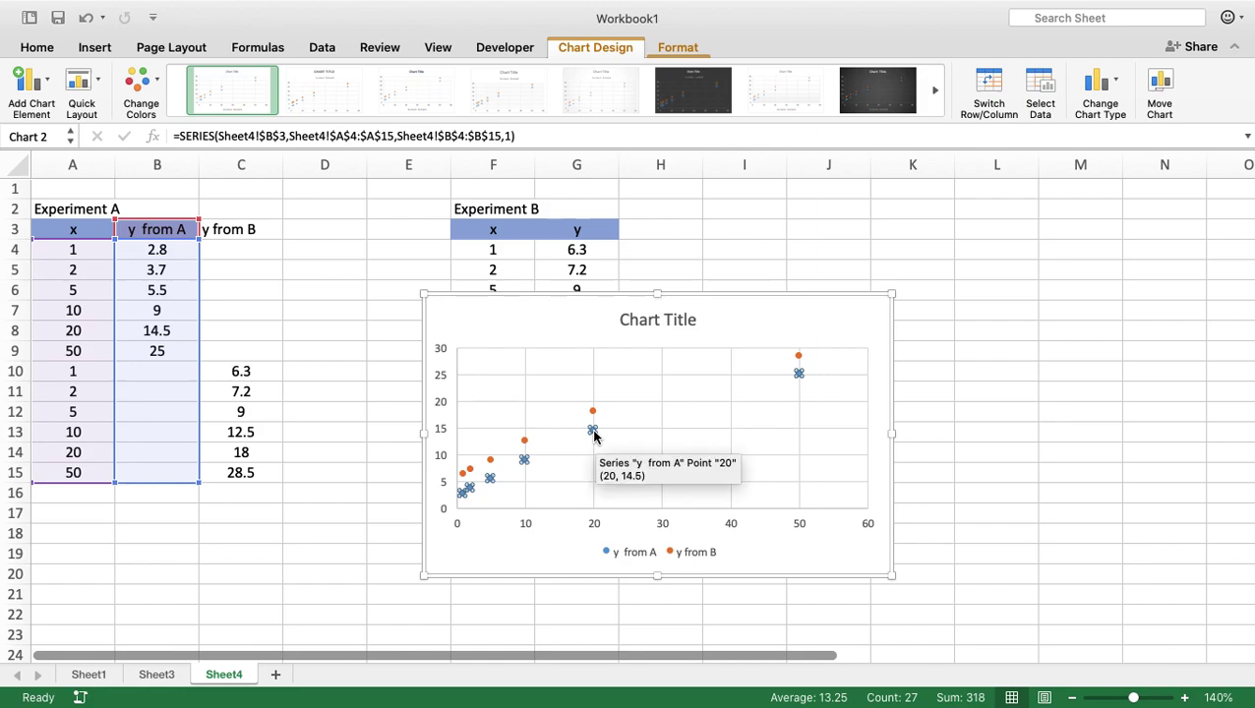
right_click(594, 435)
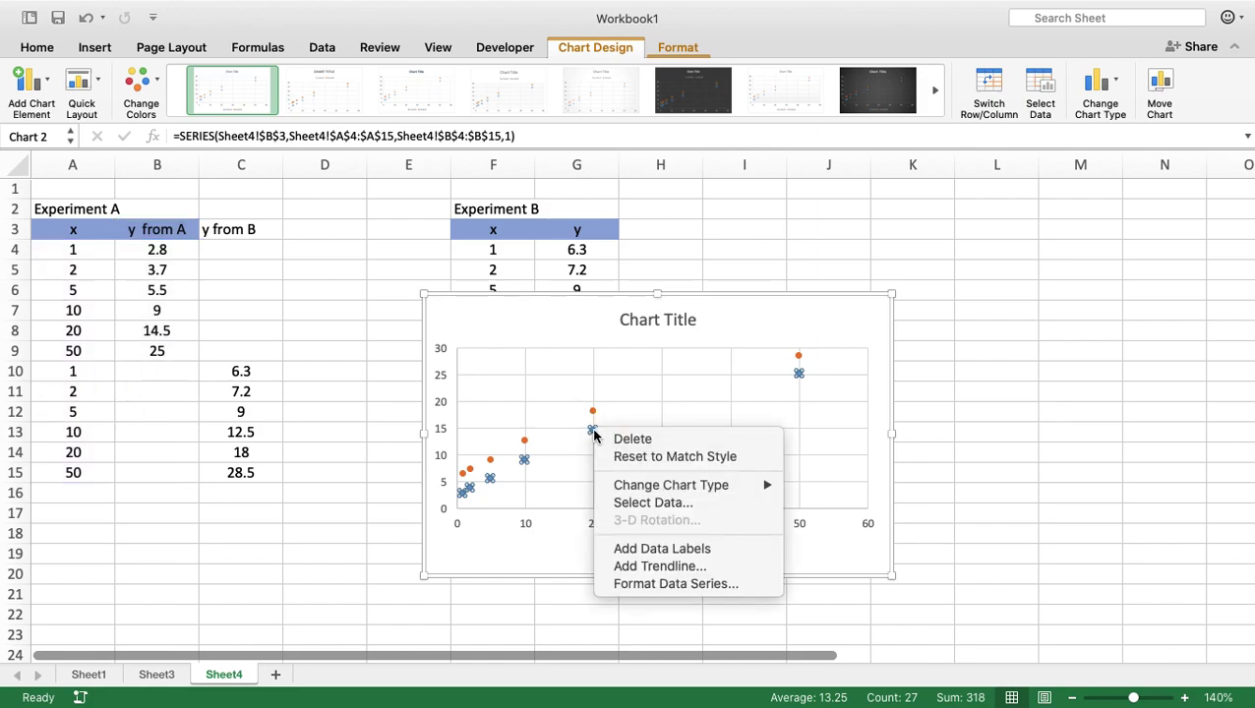
click(660, 566)
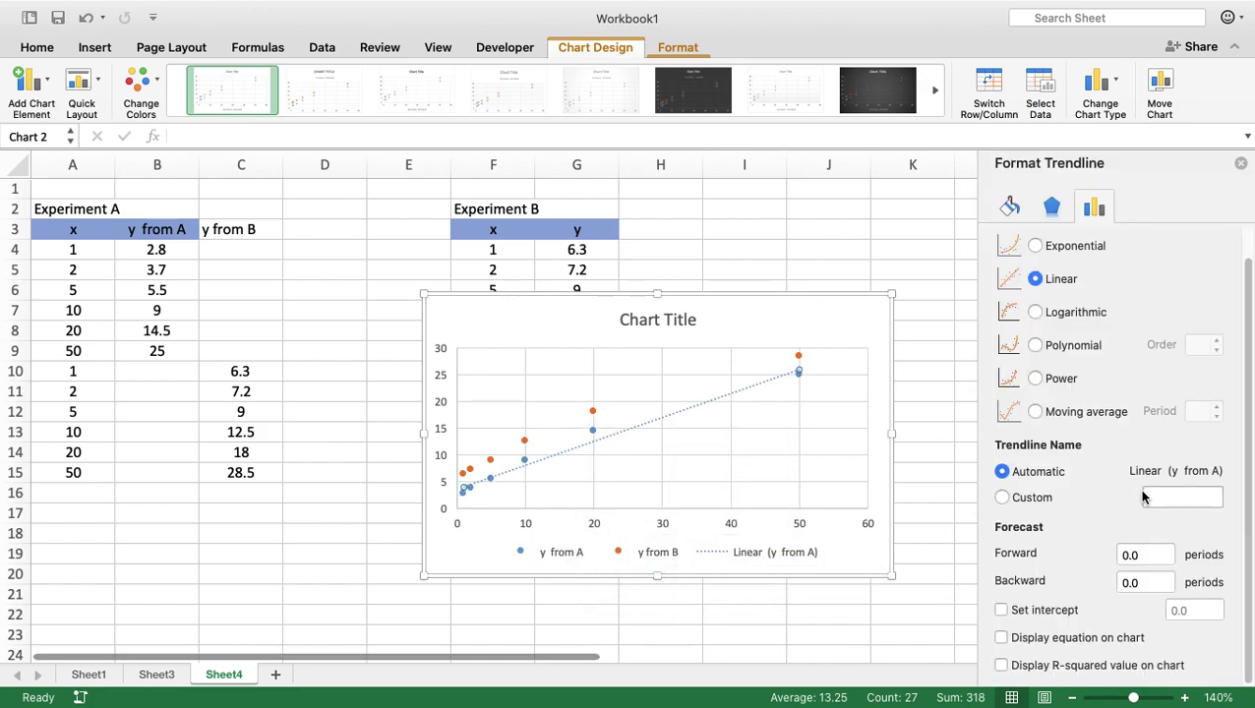
click(1002, 666)
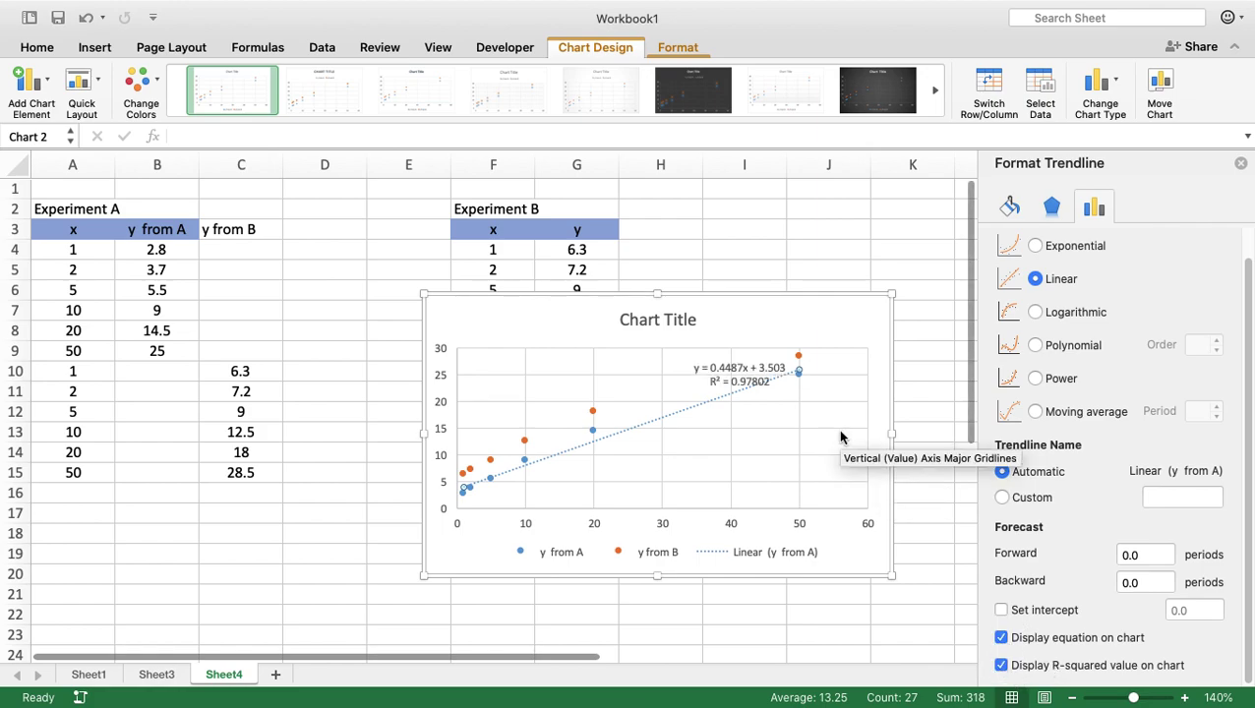
drag(739, 377, 753, 402)
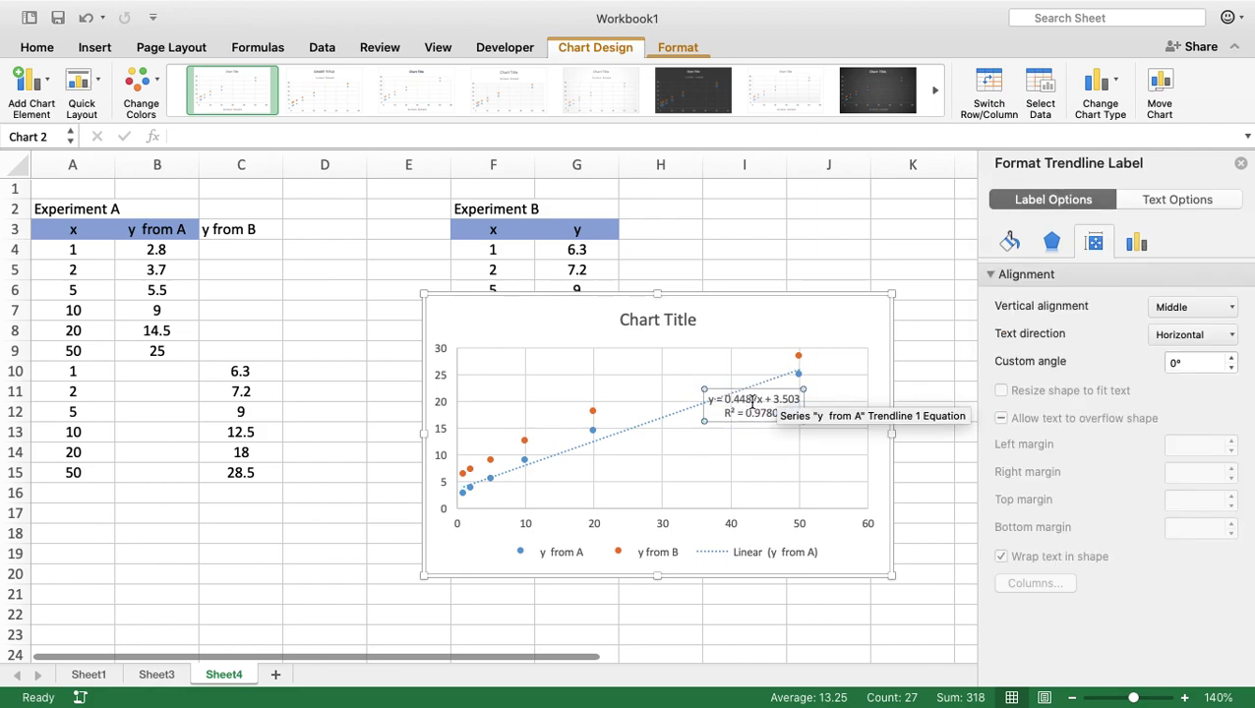
click(752, 401)
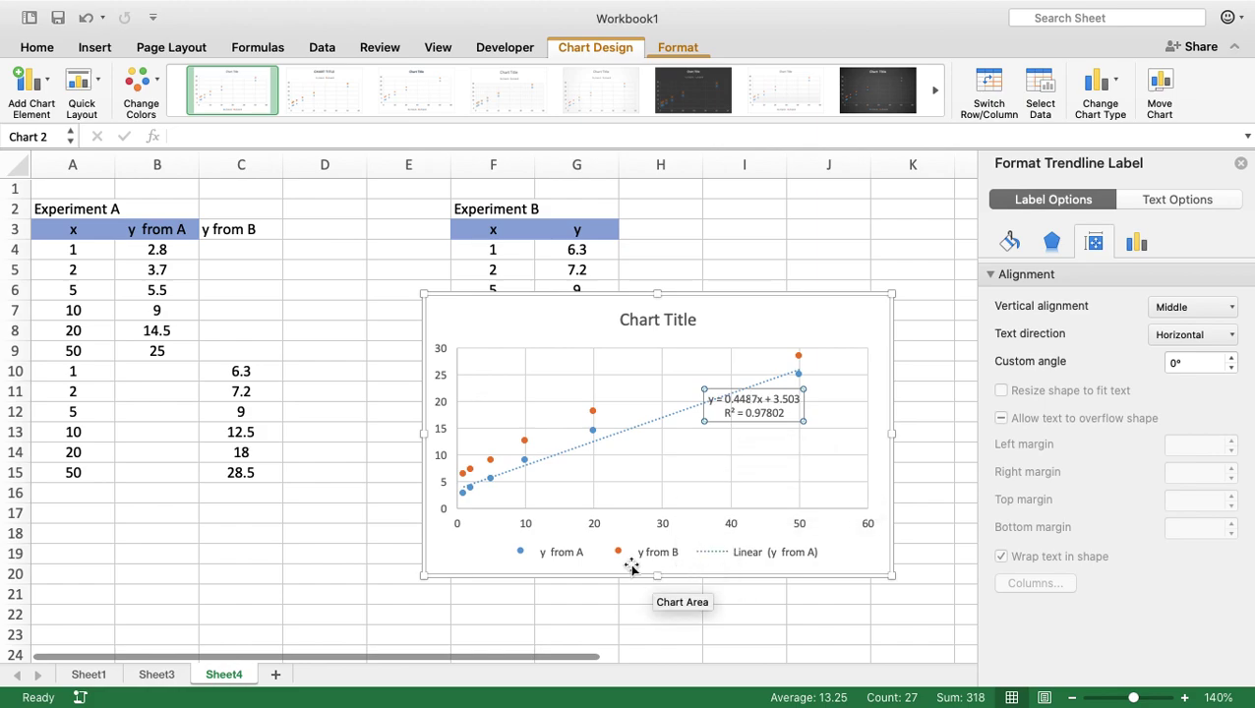
Add a linear trendline to the "y from B" series with its equation and R-squared value displayed, and shift that label above the line.
click(525, 445)
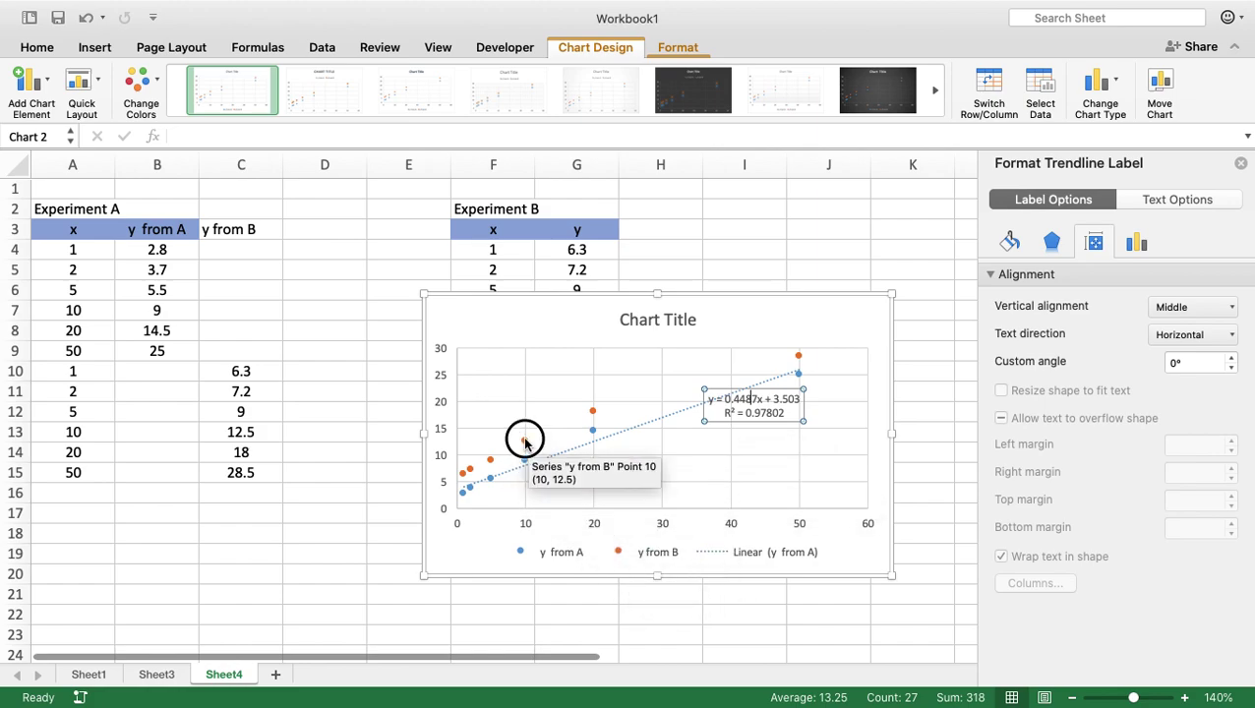
right_click(525, 445)
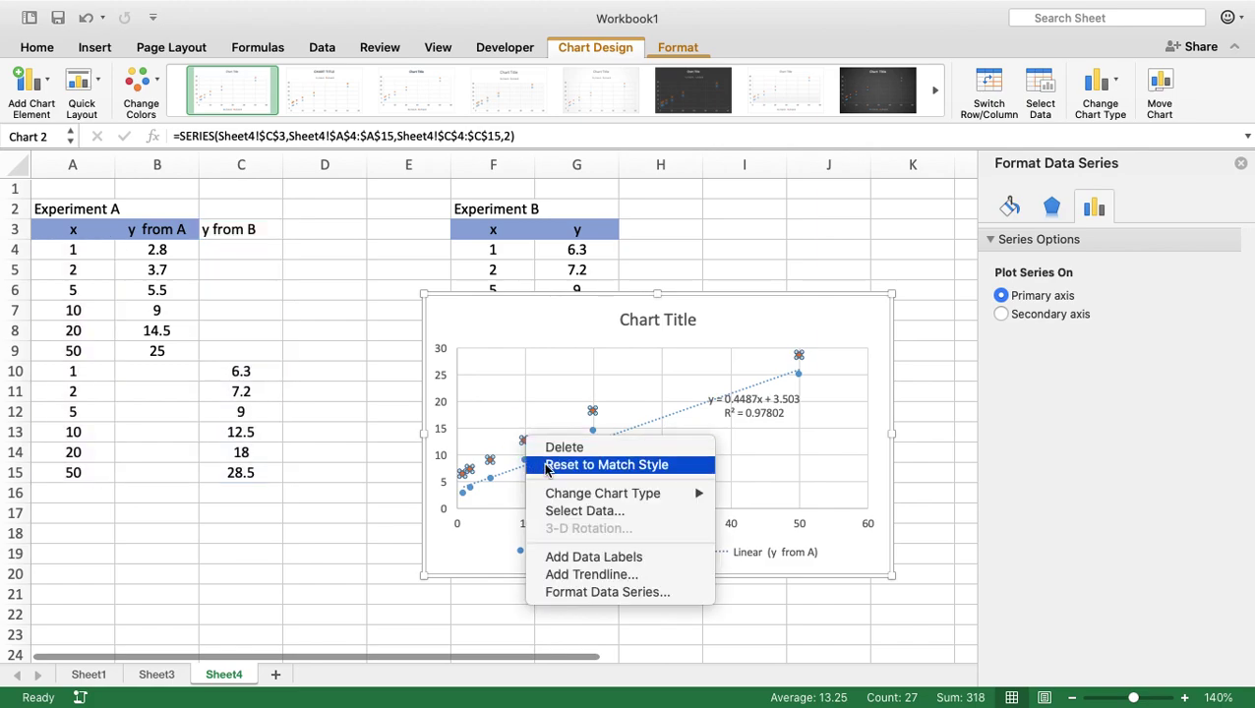
click(582, 576)
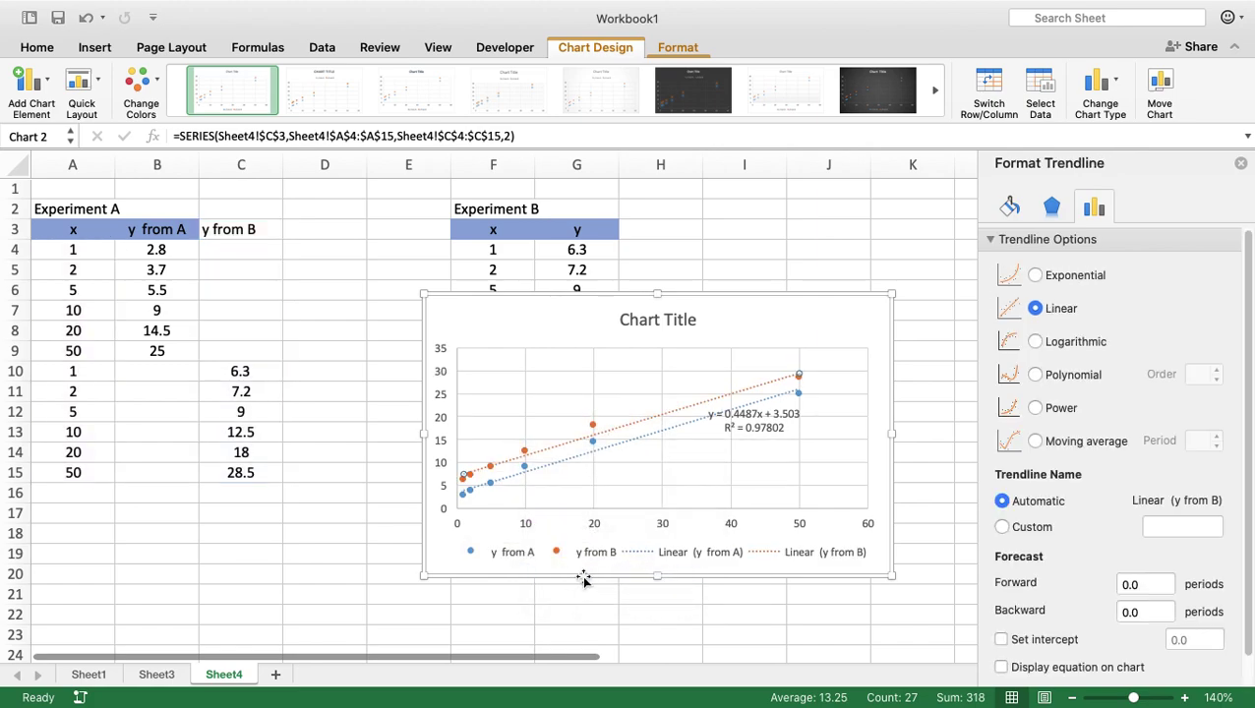
scroll(1057, 568, down, 1)
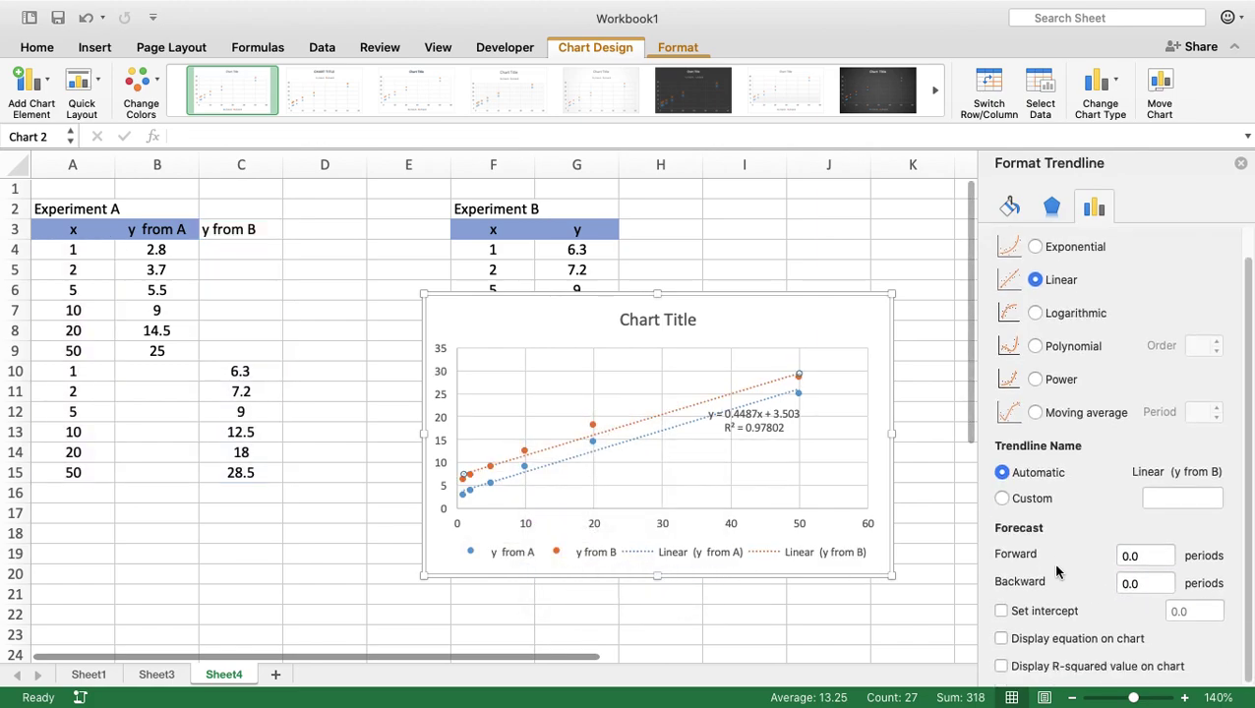
click(1001, 639)
click(1001, 668)
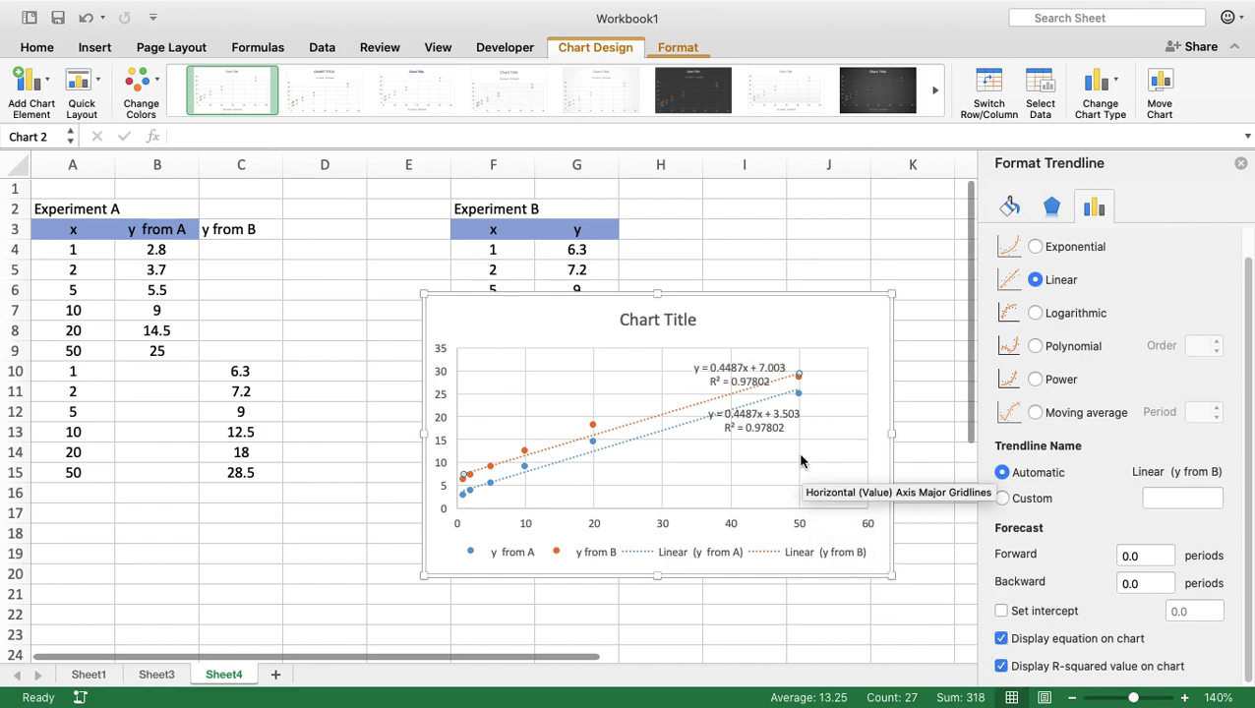
drag(712, 379, 681, 379)
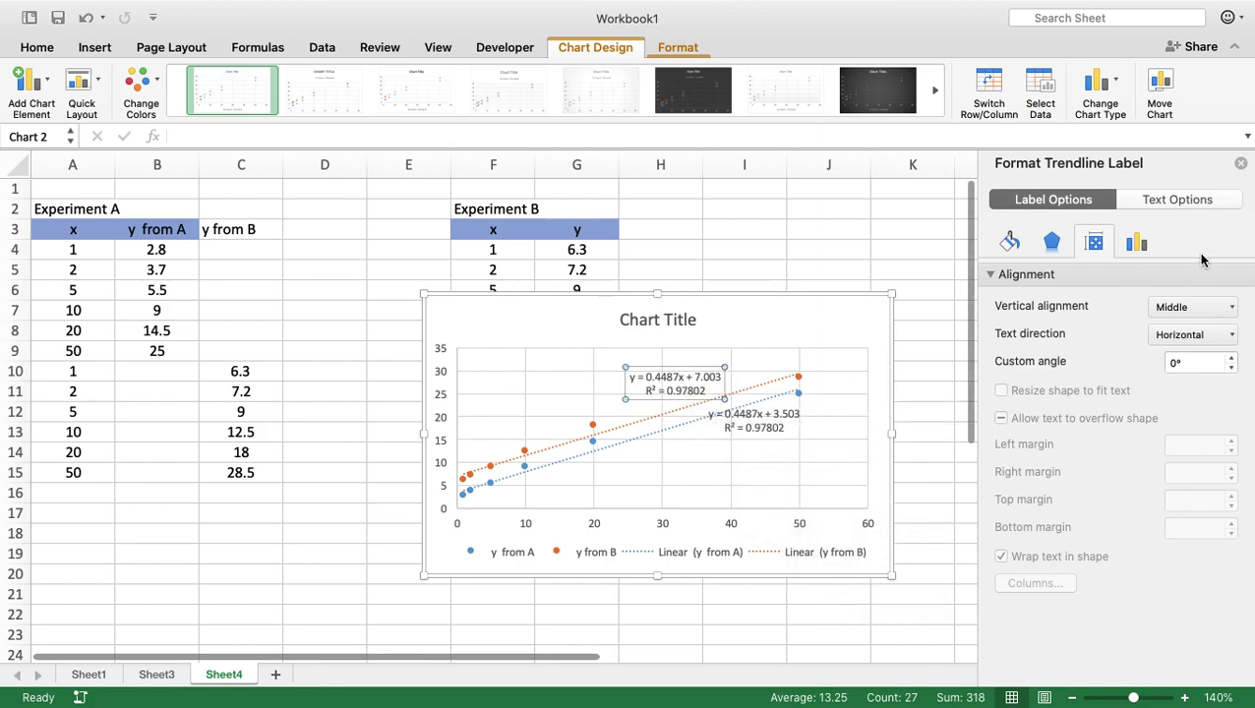
Close the trendline label formatting options and move the chart down so it sits below the Experiment B table.
click(1240, 163)
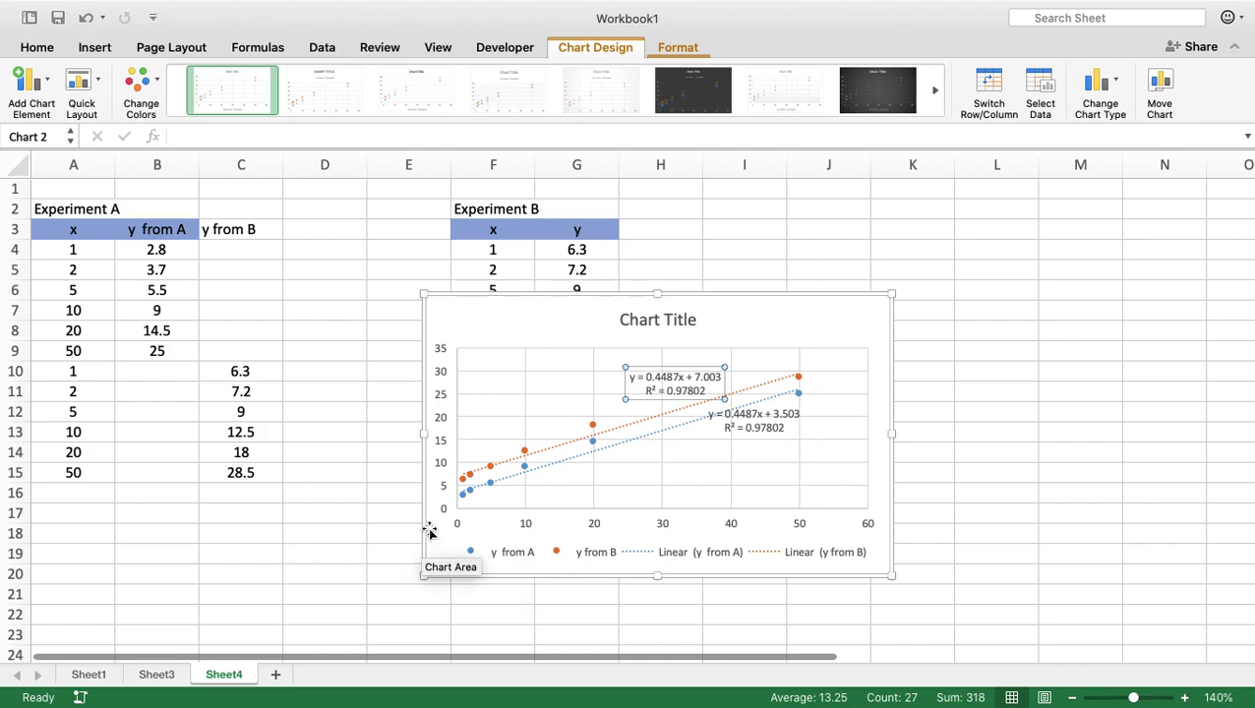
drag(472, 312, 460, 393)
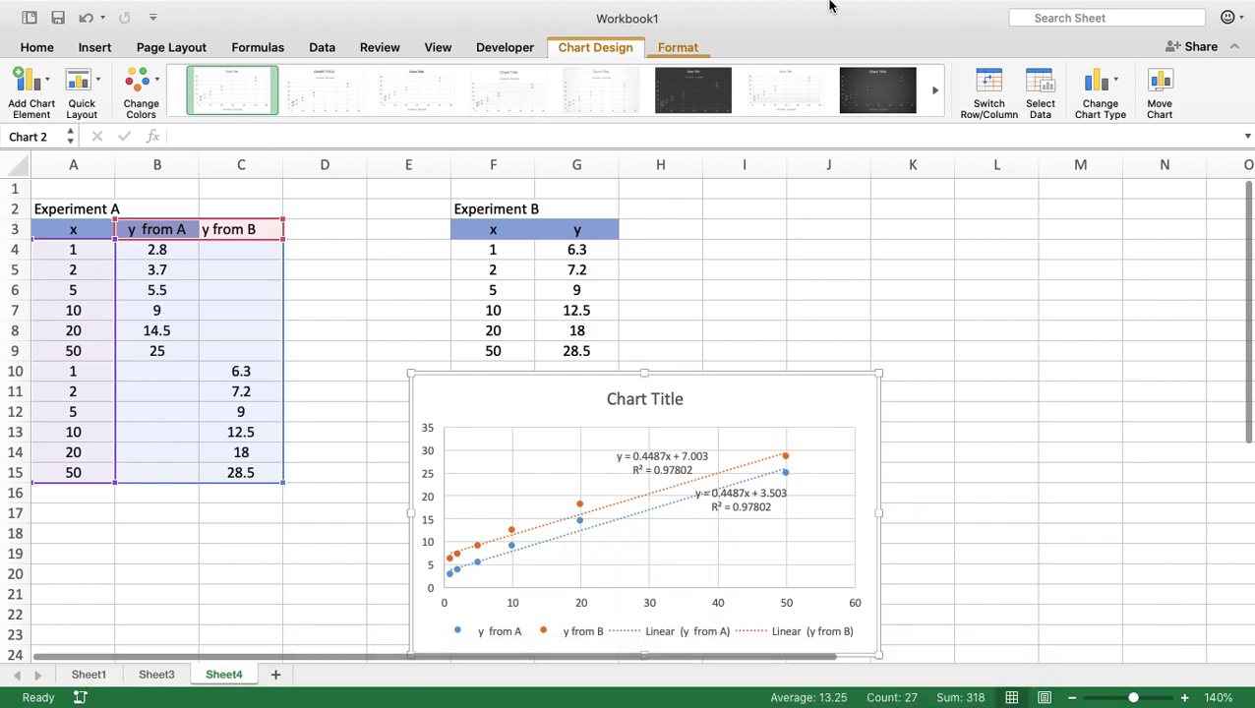
mouse_move(857, 12)
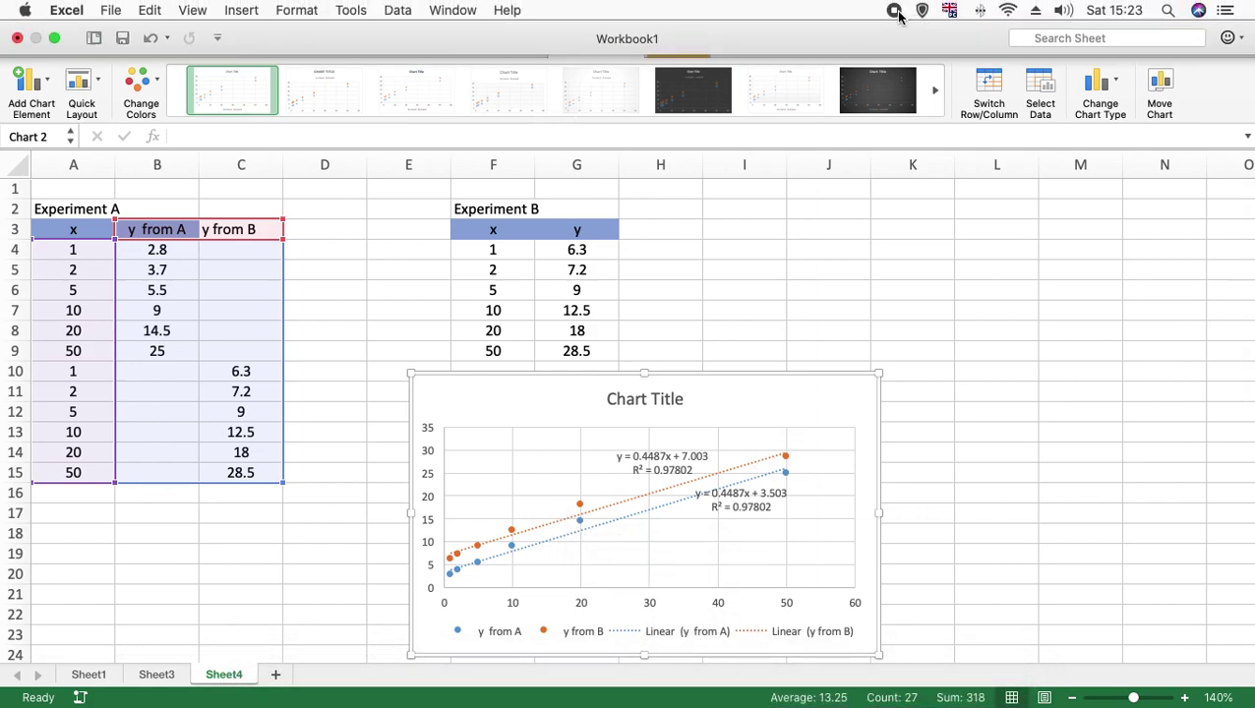